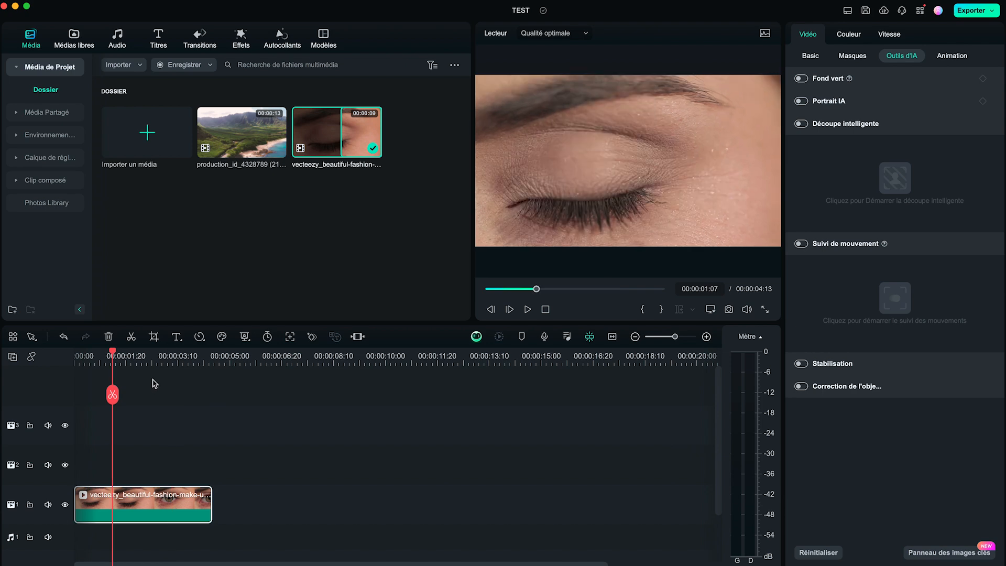
# Split the eye clip on track 1 just after the eye opens, at about 00:00:02:10.
pyautogui.press('space')
pyautogui.press('Left')
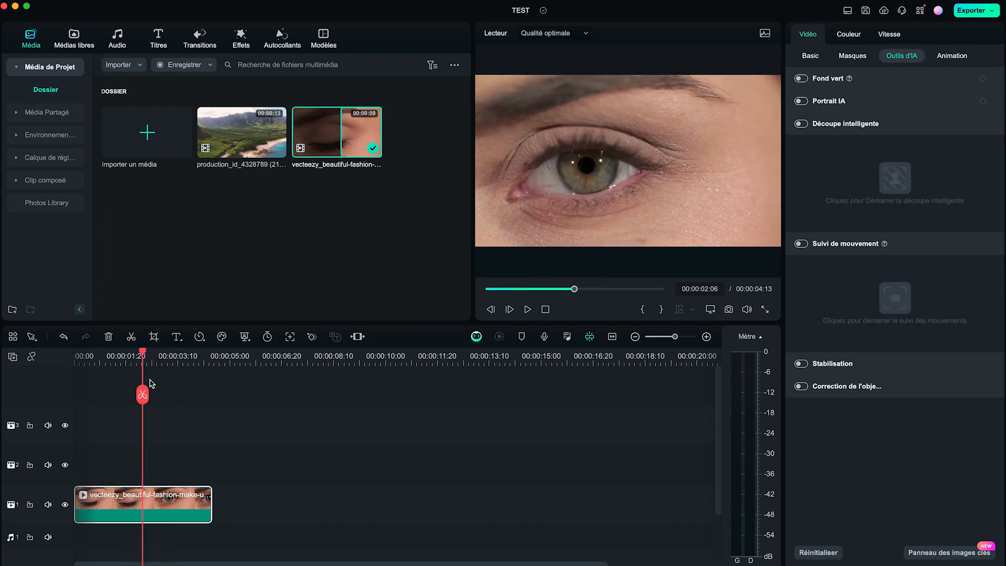
pyautogui.press('Right')
pyautogui.press('Right')
pyautogui.press('Right')
pyautogui.press('Right')
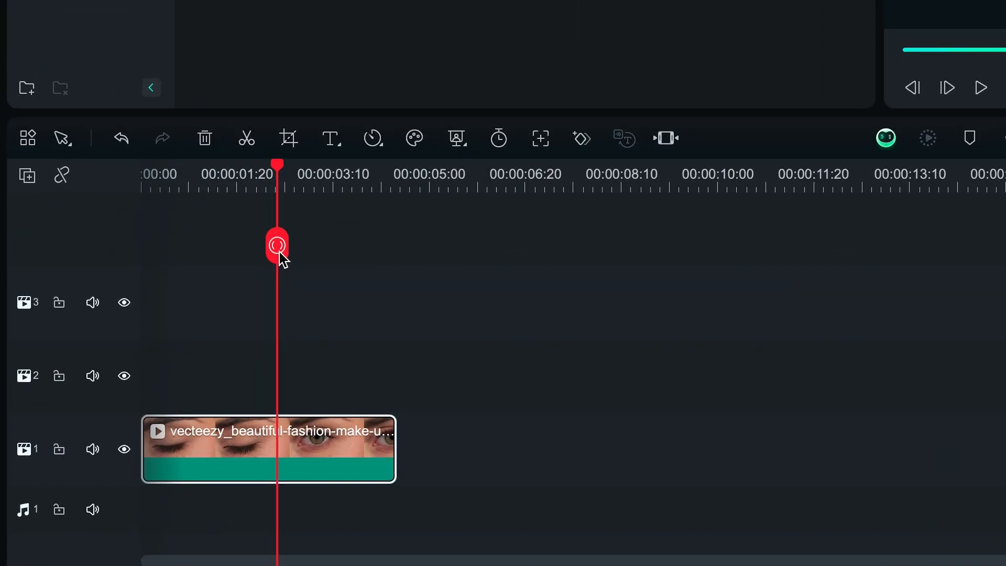
pyautogui.click(280, 257)
# Trim the end of the second eye segment to about 00:00:03:10 and enlarge the timeline scale.
pyautogui.moveTo(281, 170); pyautogui.dragTo(332, 173)
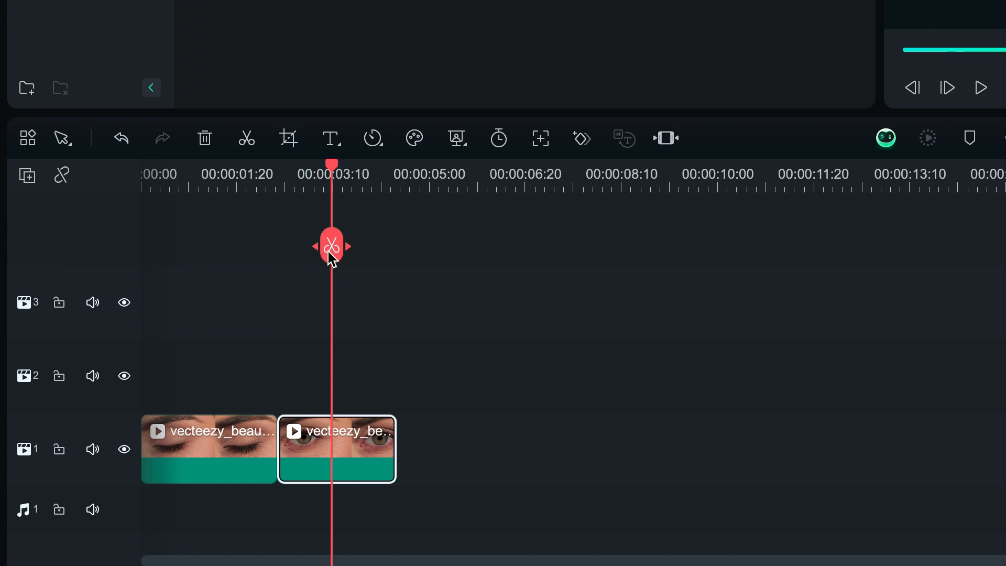
pyautogui.moveTo(394, 450); pyautogui.dragTo(330, 451)
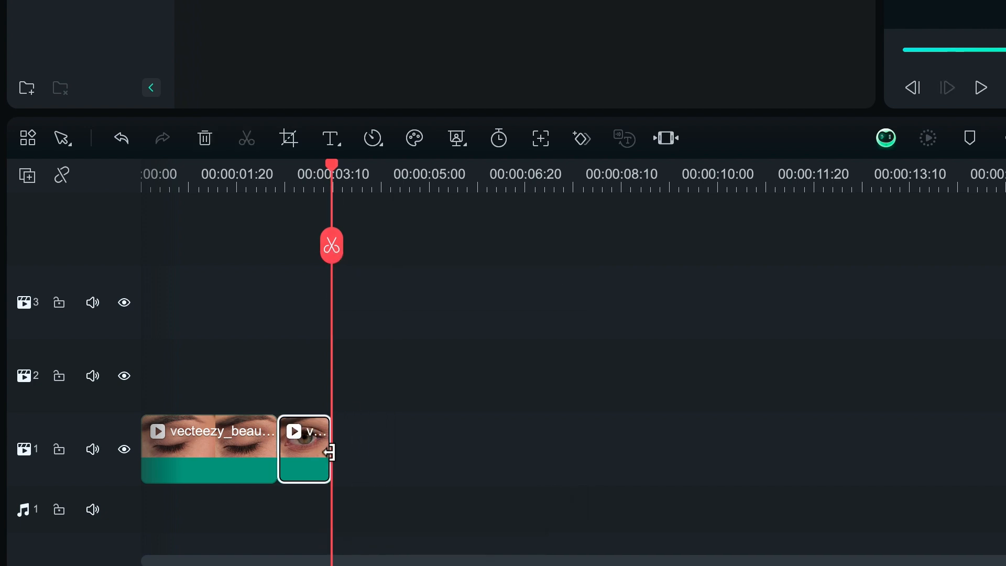
pyautogui.press('super+equal')
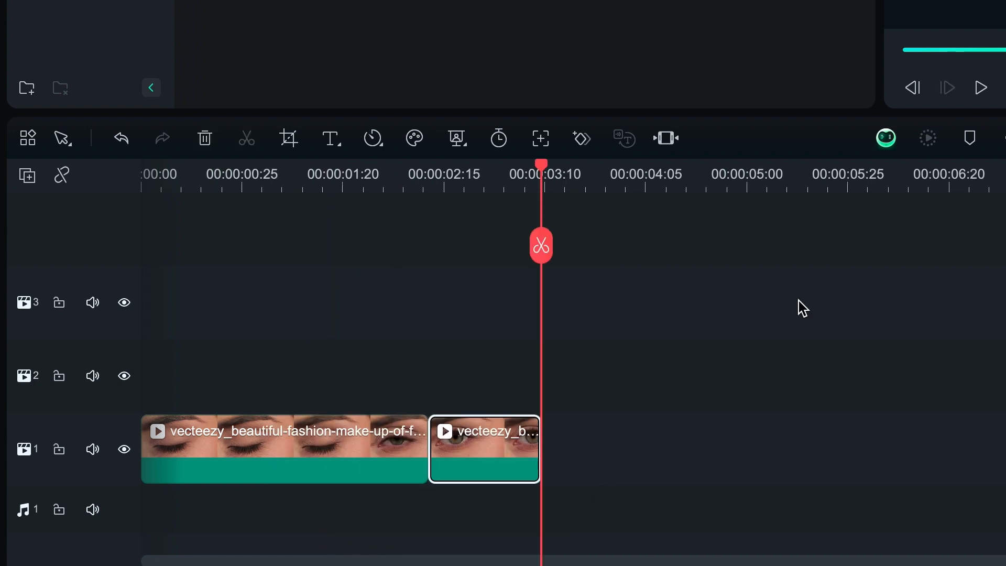
# Apply a Panorama & Zoom move to the second eye segment, with the Fin frame reduced to 592 x 333 and centred on the pupil.
pyautogui.scroll(-2, 799, 301)
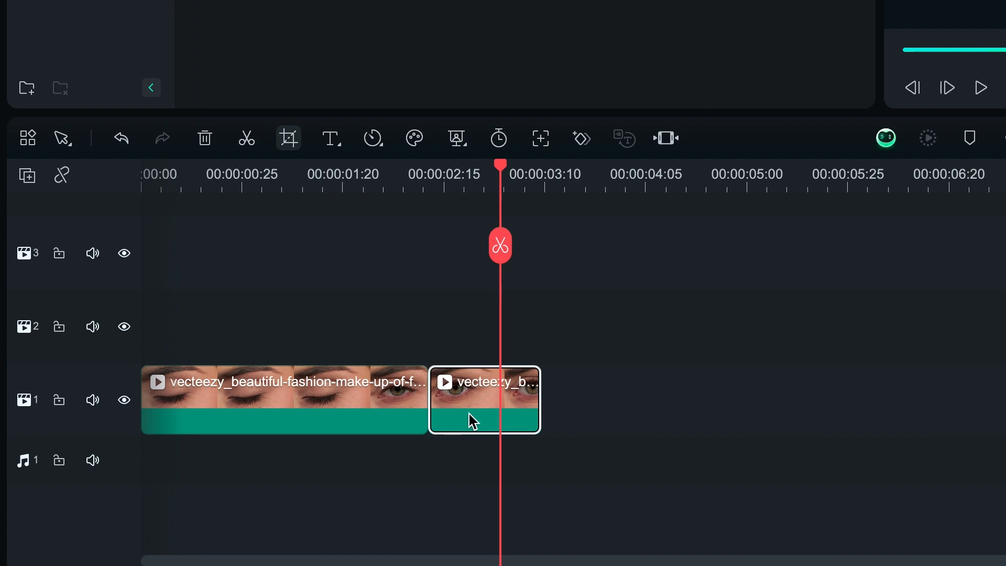
pyautogui.click(290, 146)
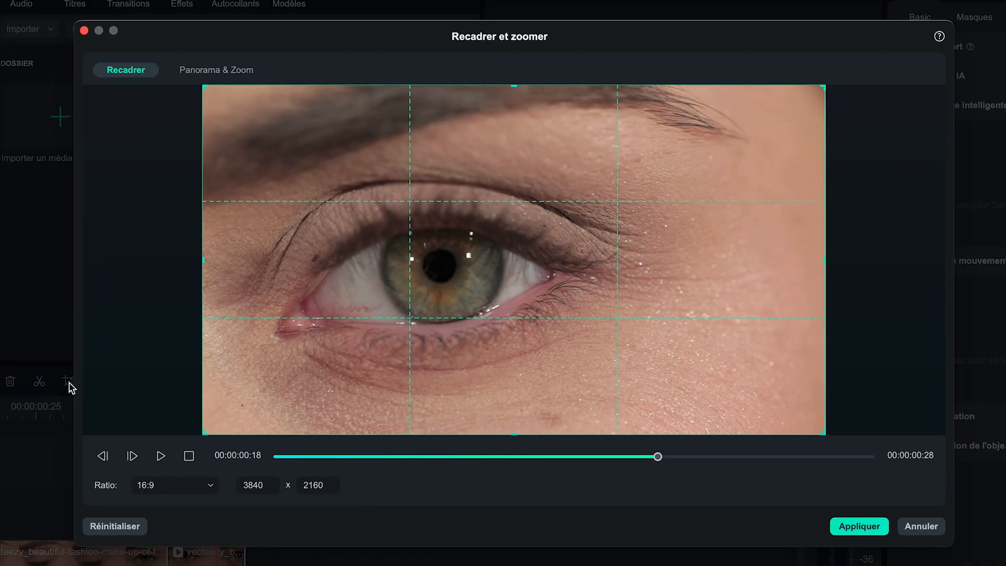
pyautogui.click(242, 73)
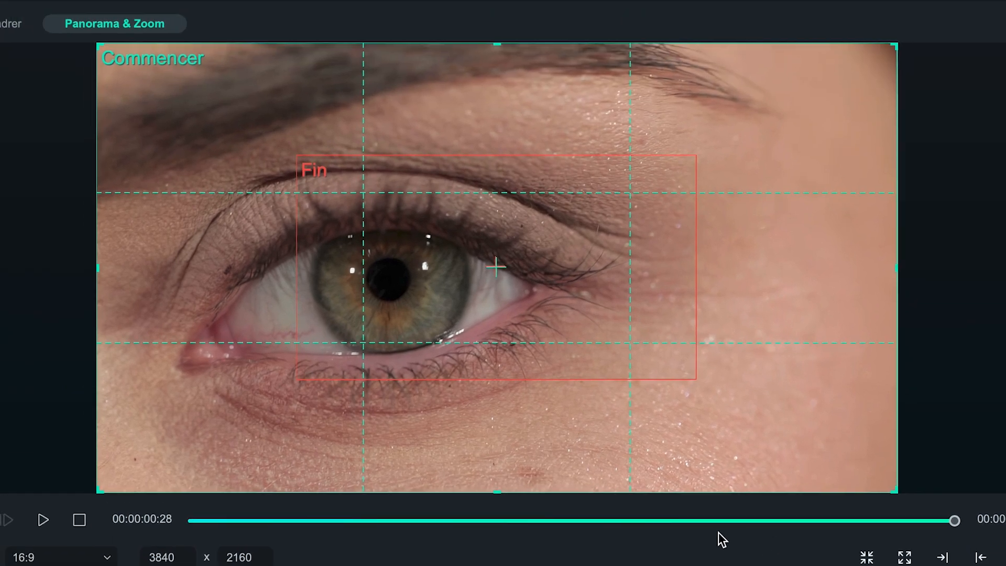
pyautogui.click(481, 300)
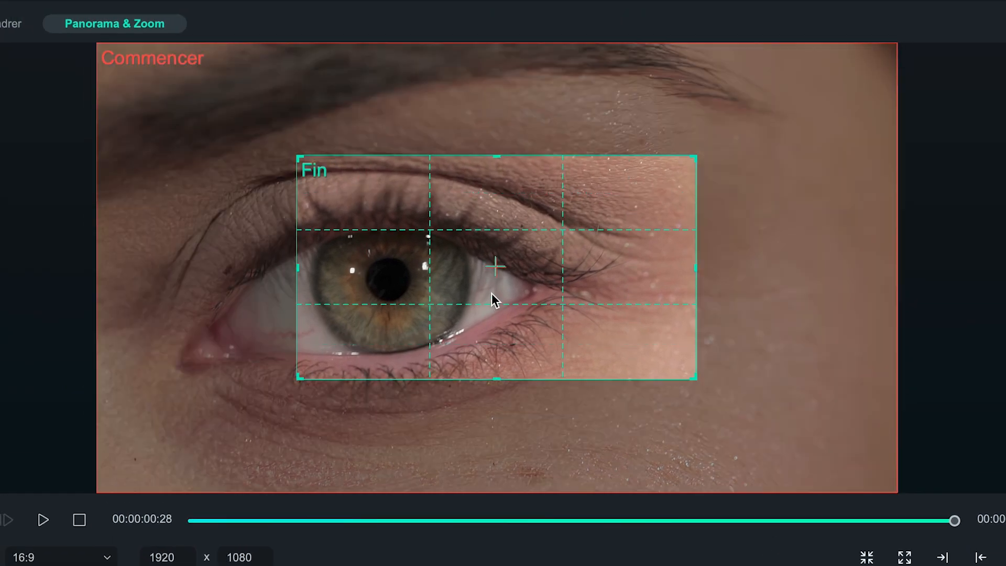
pyautogui.moveTo(691, 157); pyautogui.dragTo(418, 311)
pyautogui.moveTo(336, 348); pyautogui.dragTo(364, 306)
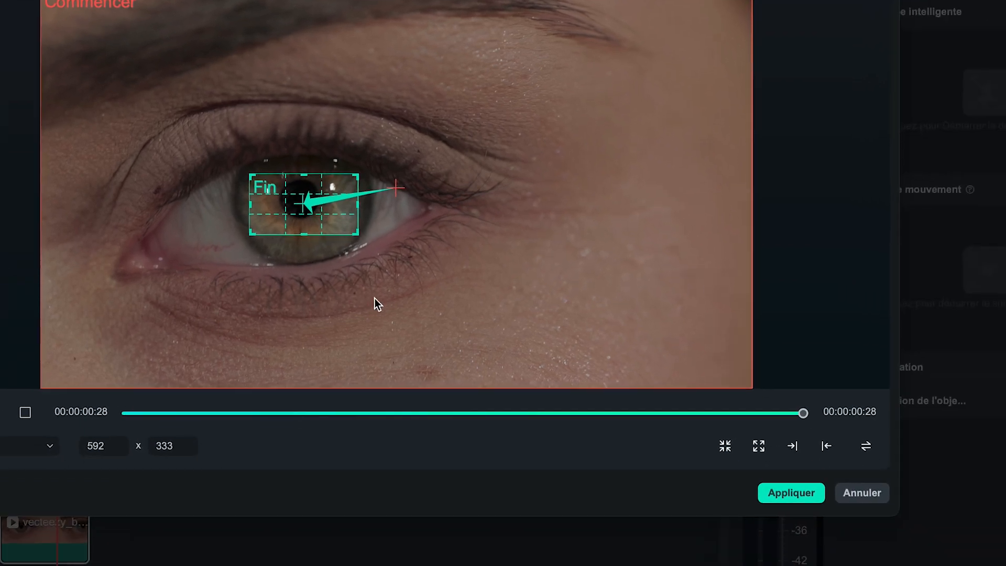
pyautogui.click(784, 496)
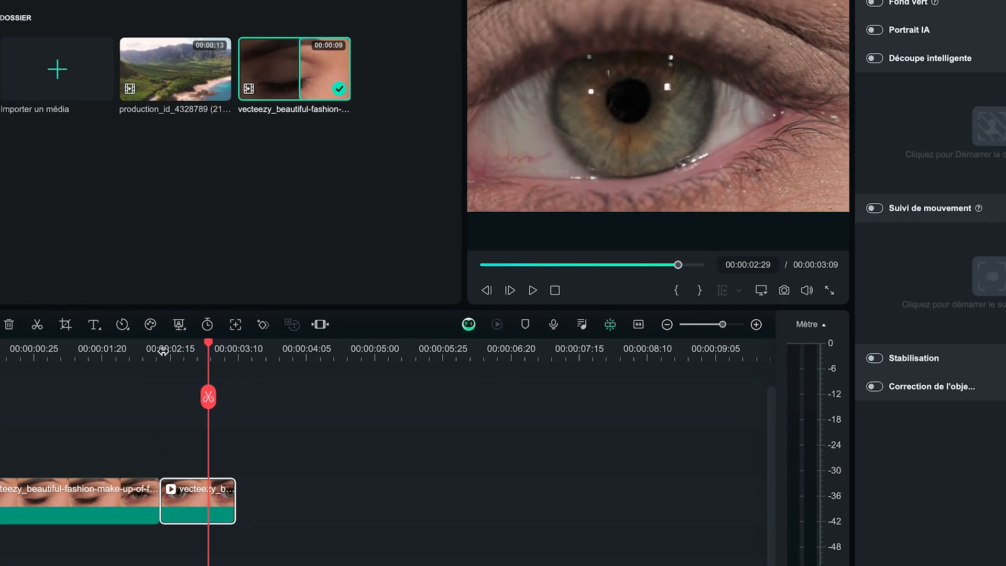
# Play back the zoom into the eye and return the playhead to about 00:00:02:20.
pyautogui.click(2, 359)
pyautogui.press('space')
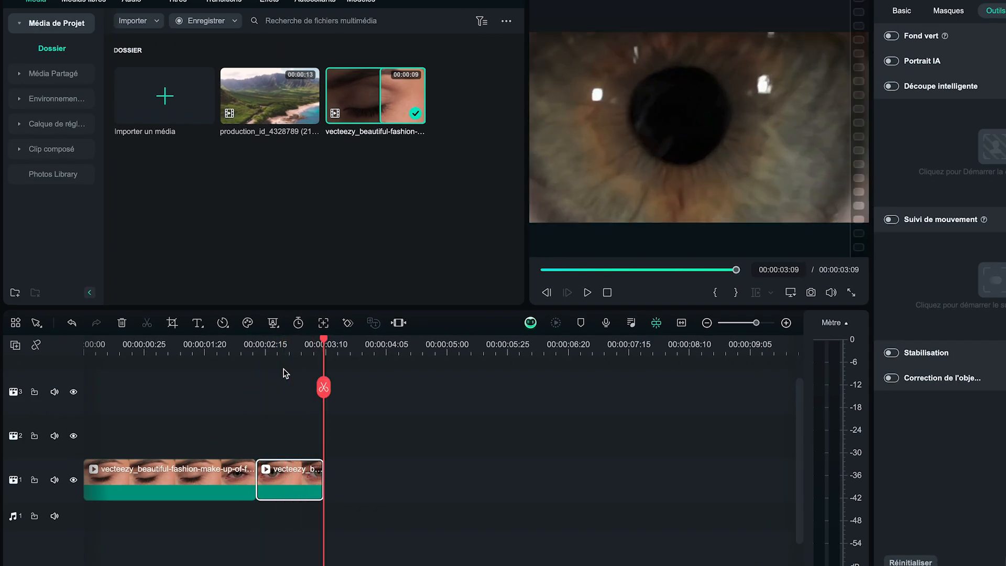
pyautogui.moveTo(324, 344); pyautogui.dragTo(277, 344)
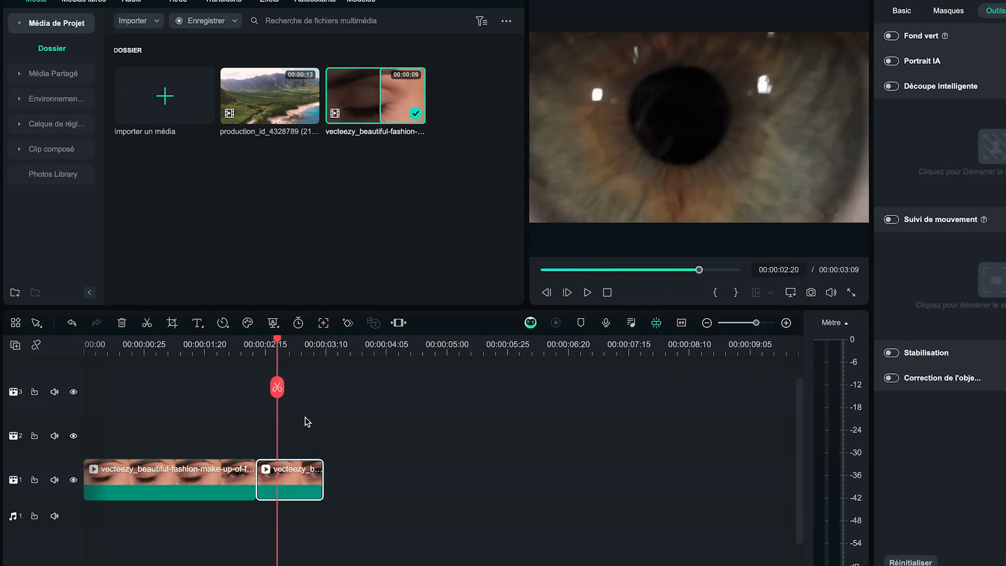
# Duplicate the zoomed eye segment and place the copy on track 2, aligned directly above the original.
pyautogui.click(308, 425)
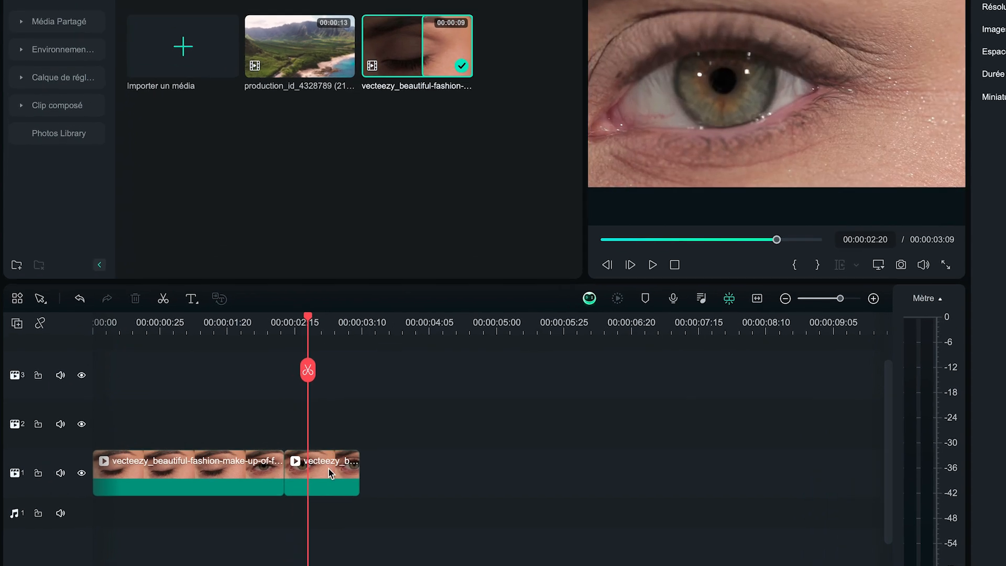
pyautogui.click(293, 487)
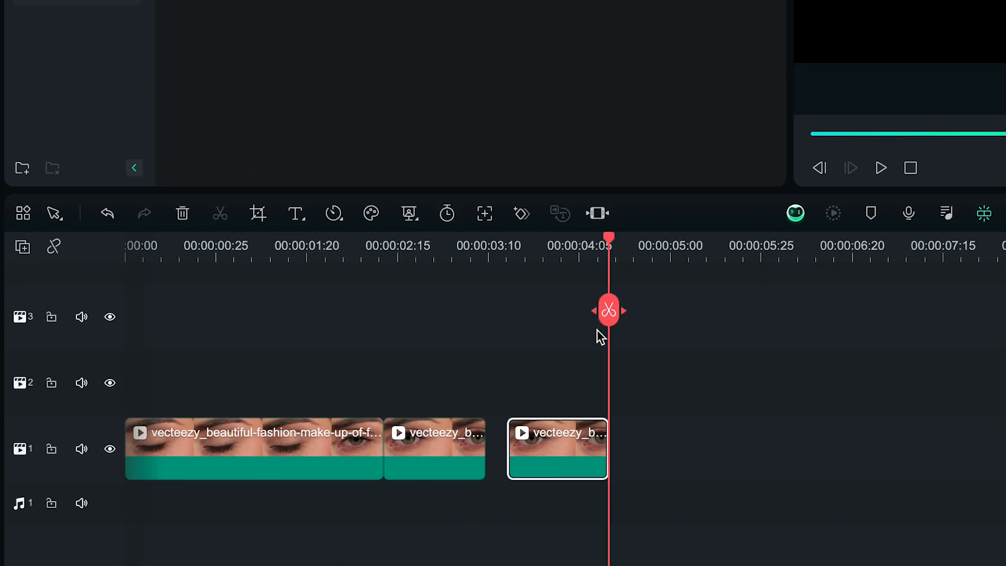
pyautogui.moveTo(545, 442); pyautogui.dragTo(428, 387)
pyautogui.click(427, 245)
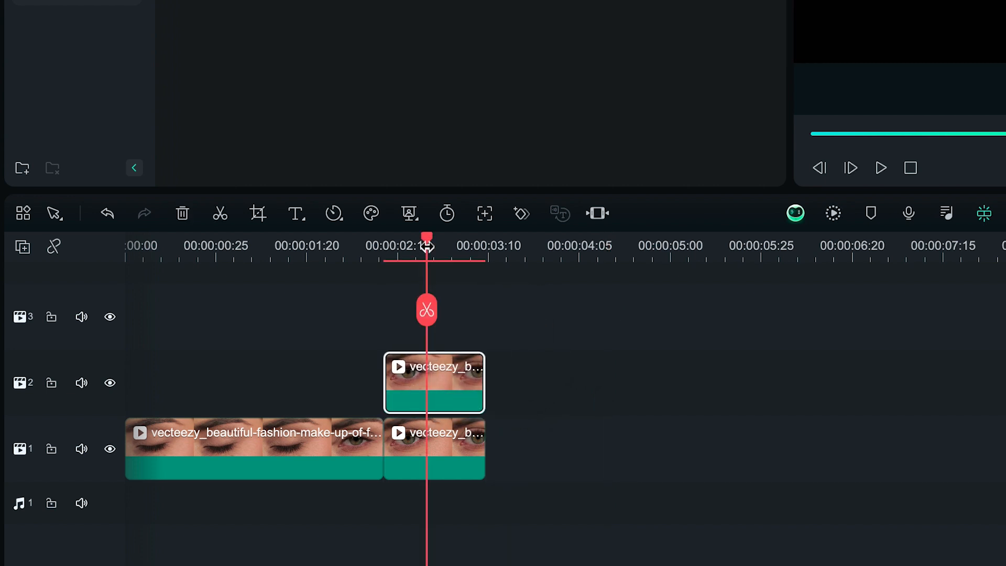
pyautogui.click(482, 308)
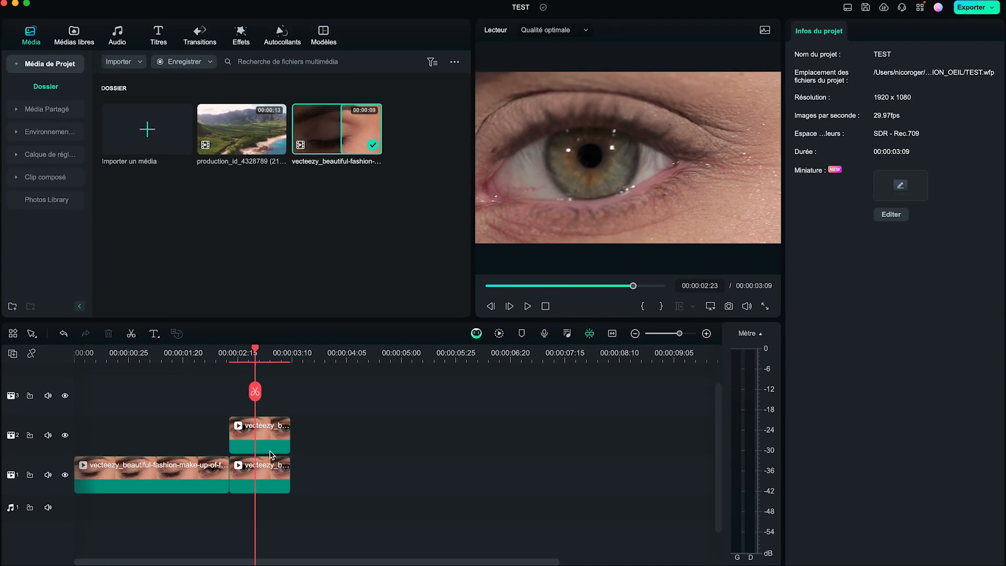
# Enable Découpe intelligente for the duplicated eye clip on track 2 and open its cutout editor.
pyautogui.click(284, 439)
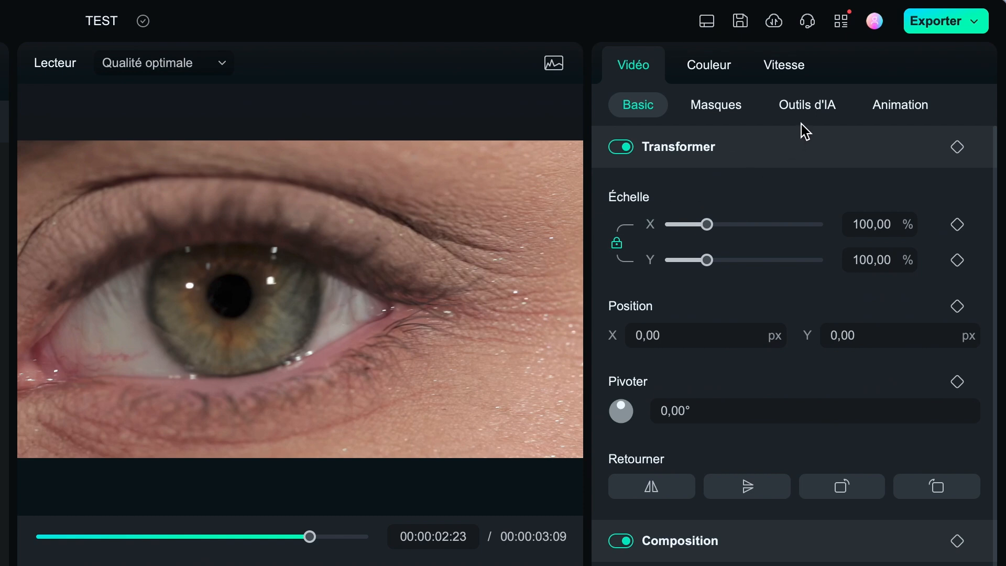
pyautogui.click(807, 116)
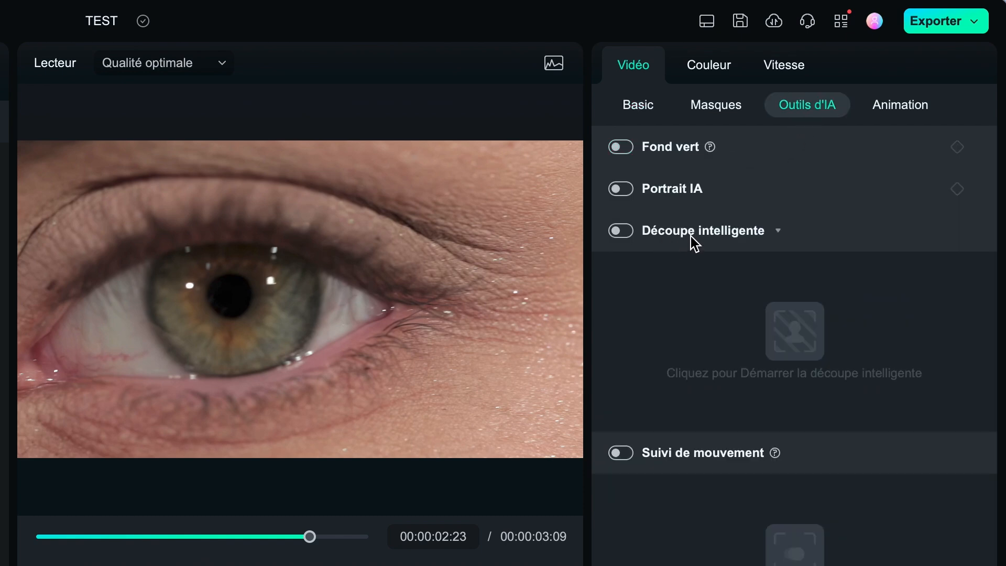
pyautogui.click(620, 233)
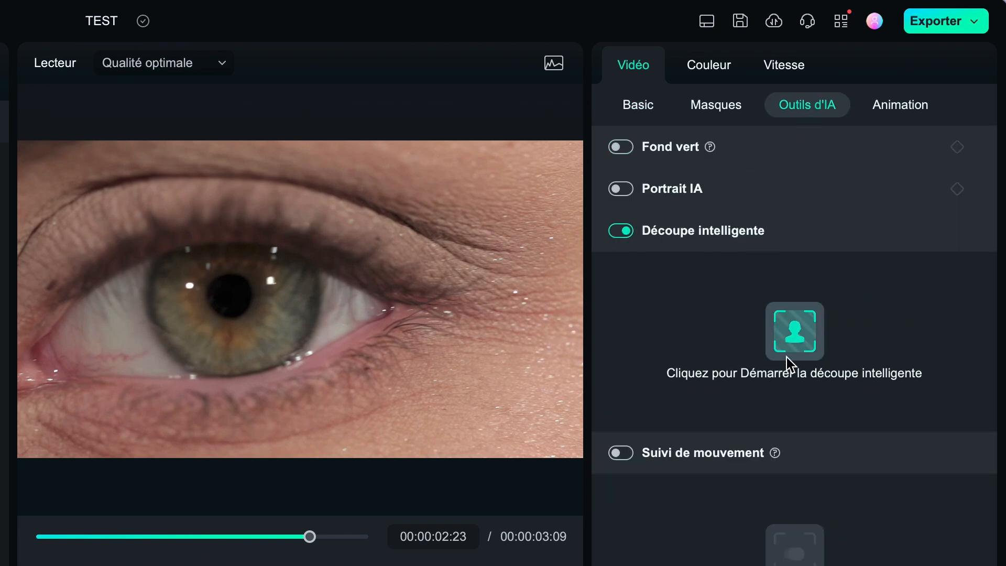
pyautogui.click(800, 344)
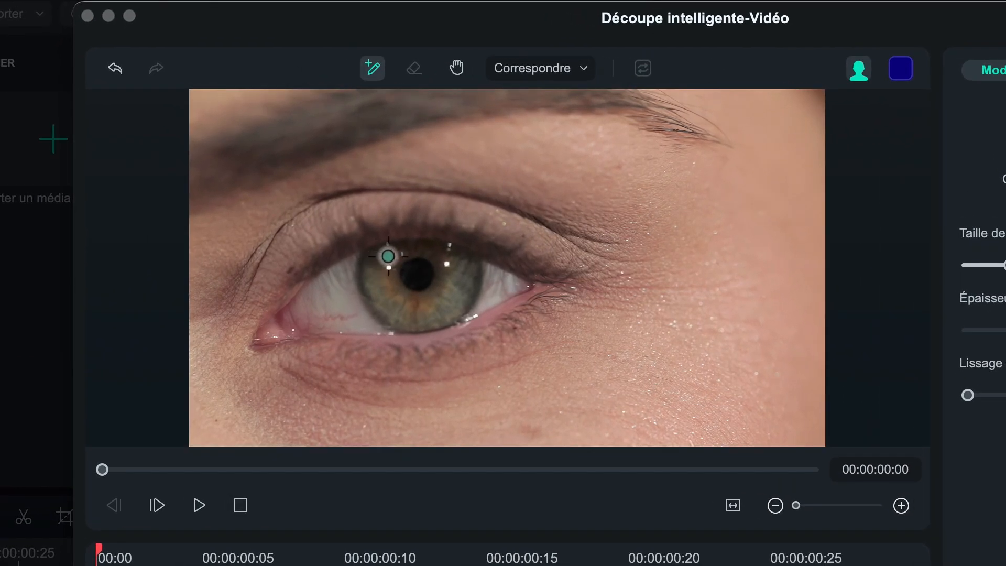
# Mark the iris and pupil with the cutout brush, run the smart cutout over the clip and check the mask at 00:00:00:05.
pyautogui.moveTo(379, 251)
pyautogui.mouseDown()
pyautogui.moveTo(378, 304)
pyautogui.moveTo(420, 325)
pyautogui.moveTo(448, 314)
pyautogui.moveTo(471, 289)
pyautogui.moveTo(471, 266)
pyautogui.moveTo(399, 248)
pyautogui.moveTo(382, 263)
pyautogui.moveTo(442, 293)
pyautogui.moveTo(415, 297)
pyautogui.mouseUp()
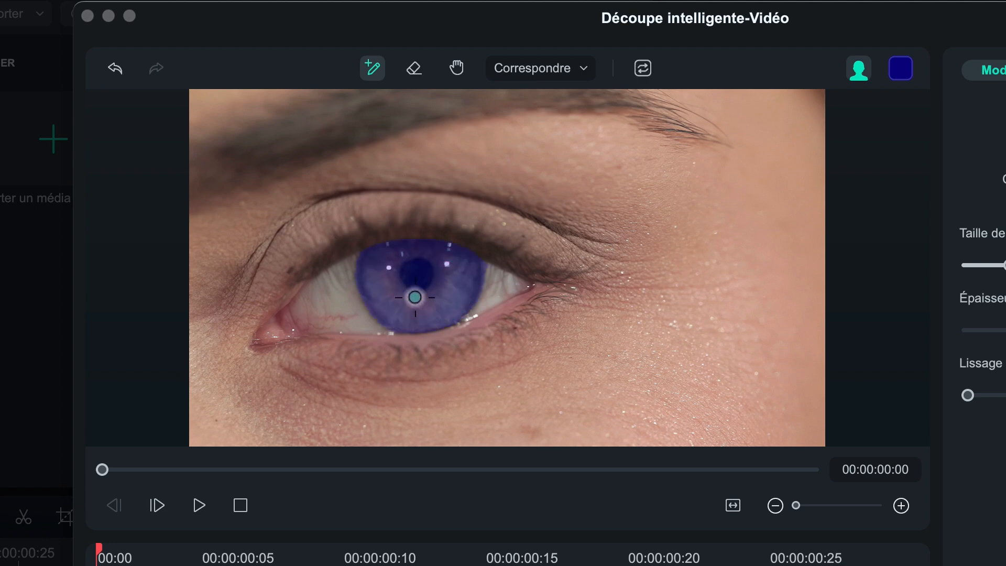
pyautogui.click(414, 69)
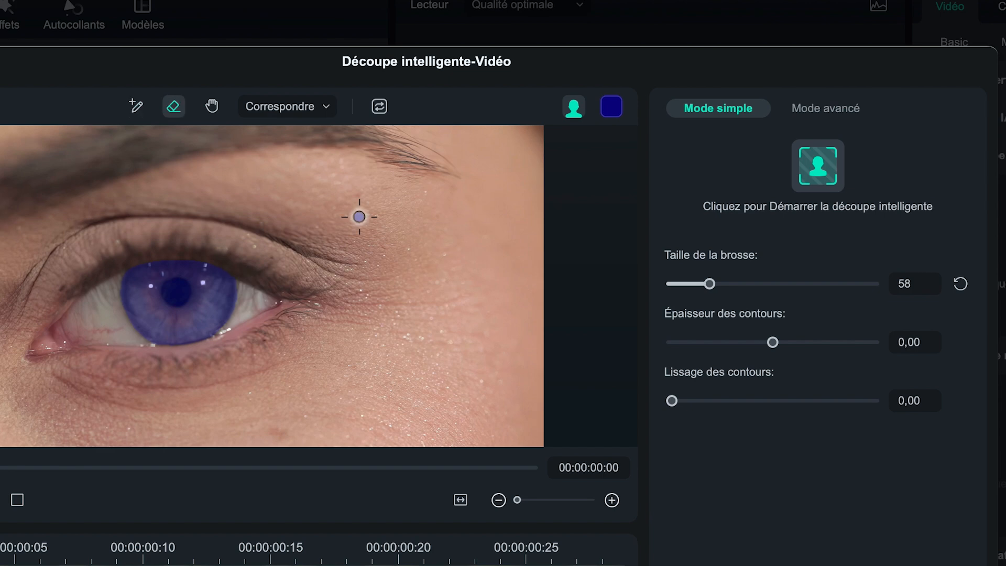
pyautogui.click(815, 177)
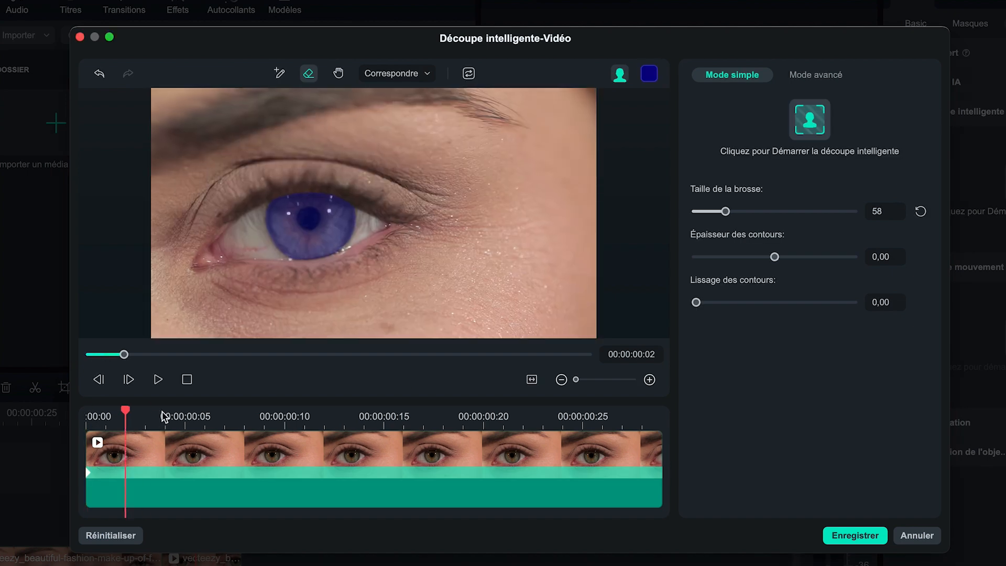
pyautogui.moveTo(164, 417); pyautogui.dragTo(189, 423)
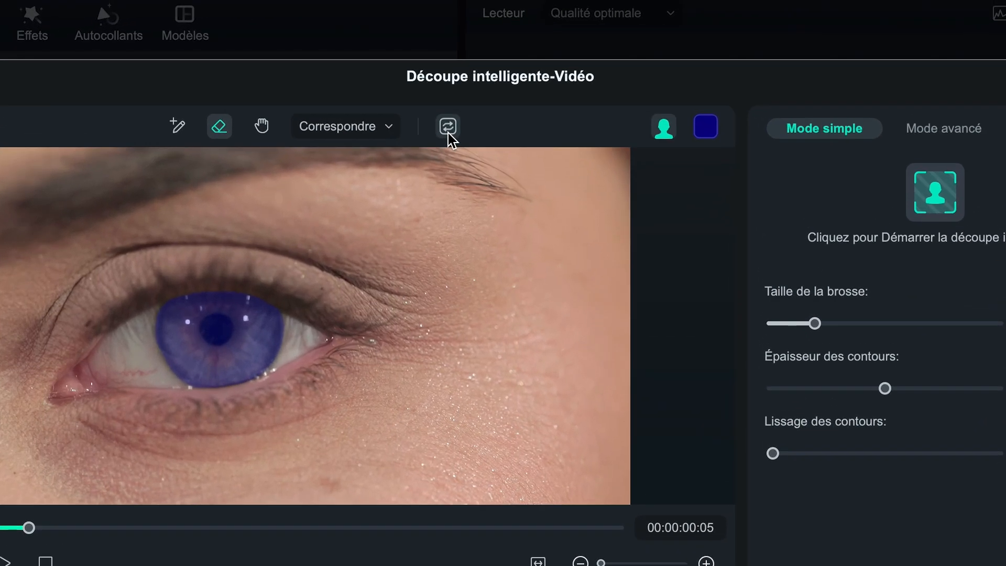
# Invert the cutout selection, set Lissage des contours to 5,14 and save the cutout.
pyautogui.click(448, 133)
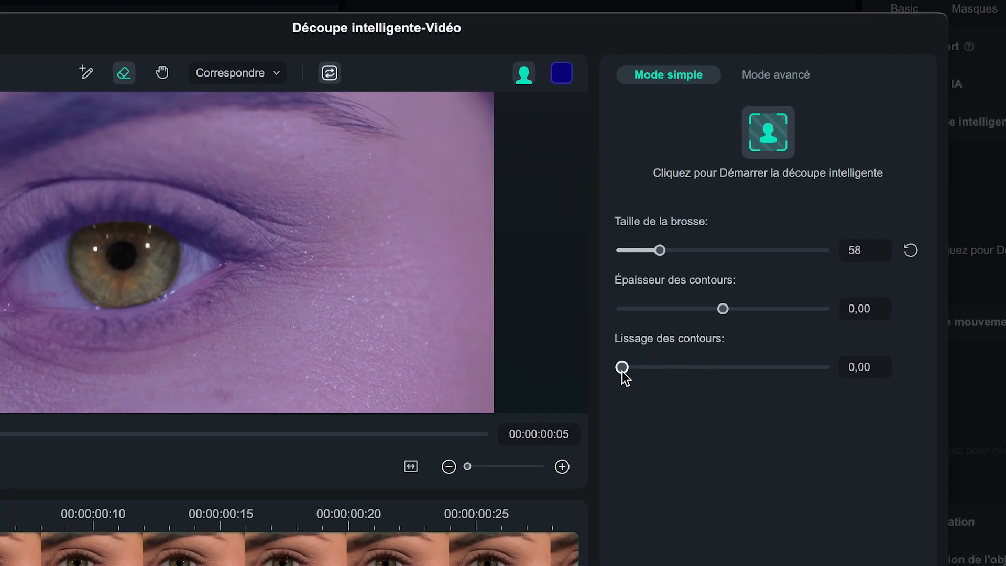
pyautogui.moveTo(623, 369); pyautogui.dragTo(674, 370)
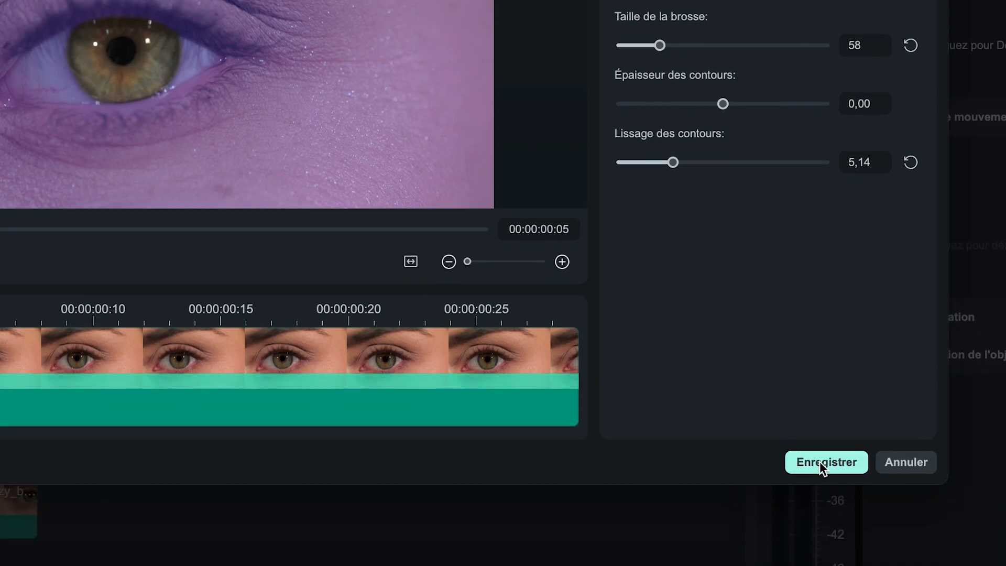
pyautogui.click(820, 461)
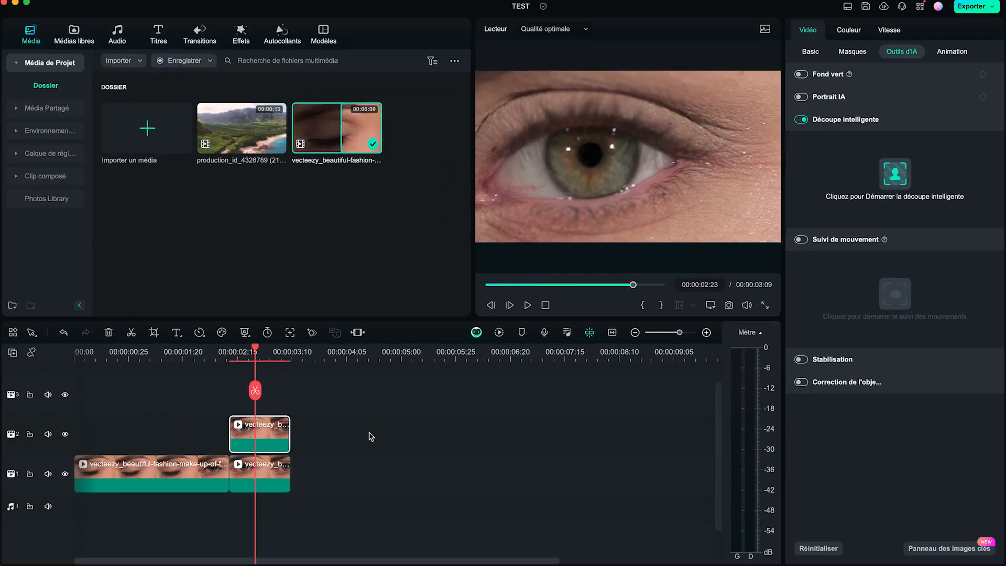
# Hide track 1 and play the cutout clip from 00:00:02:12 to check the removed iris.
pyautogui.click(65, 474)
pyautogui.click(231, 352)
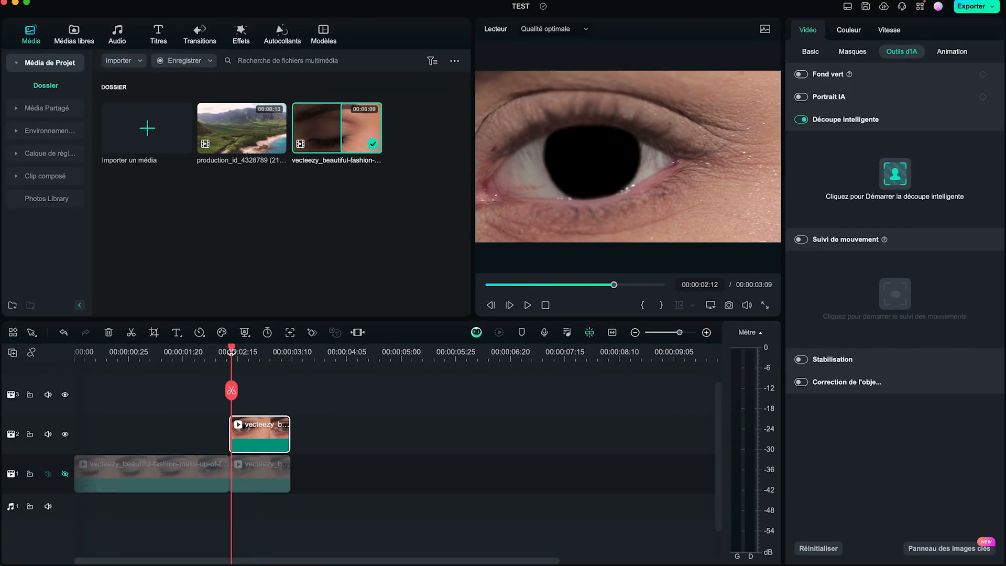
pyautogui.press('space')
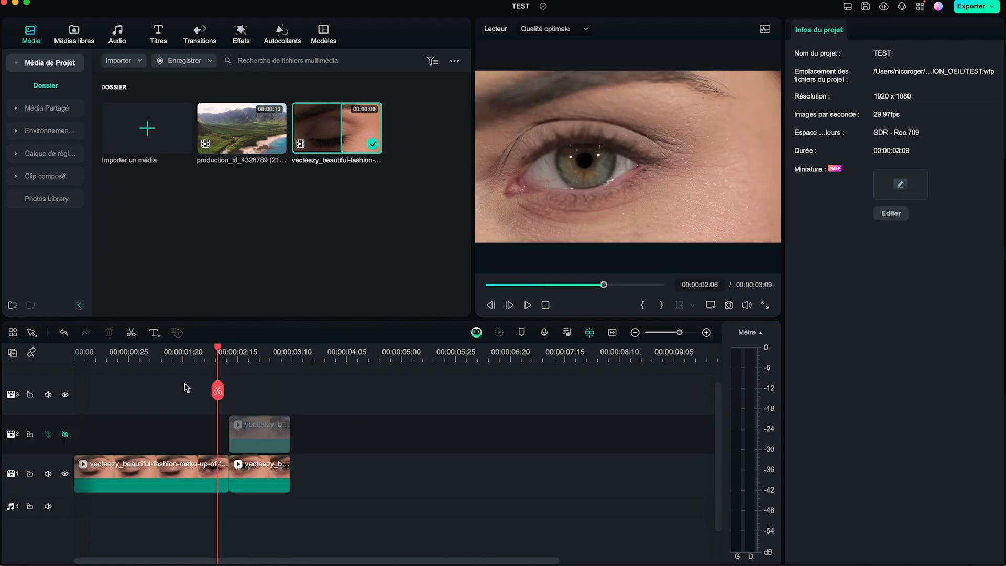
# Play the track 1 zoom with track 2 hidden, return the playhead to 00:00:02:11 and show track 2 again.
pyautogui.press('space')
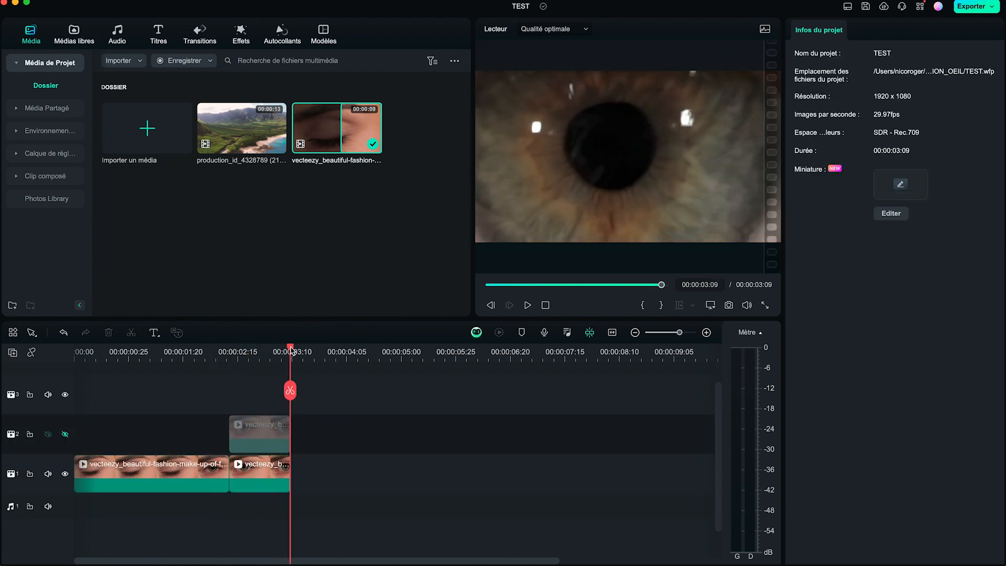
pyautogui.moveTo(291, 350); pyautogui.dragTo(229, 356)
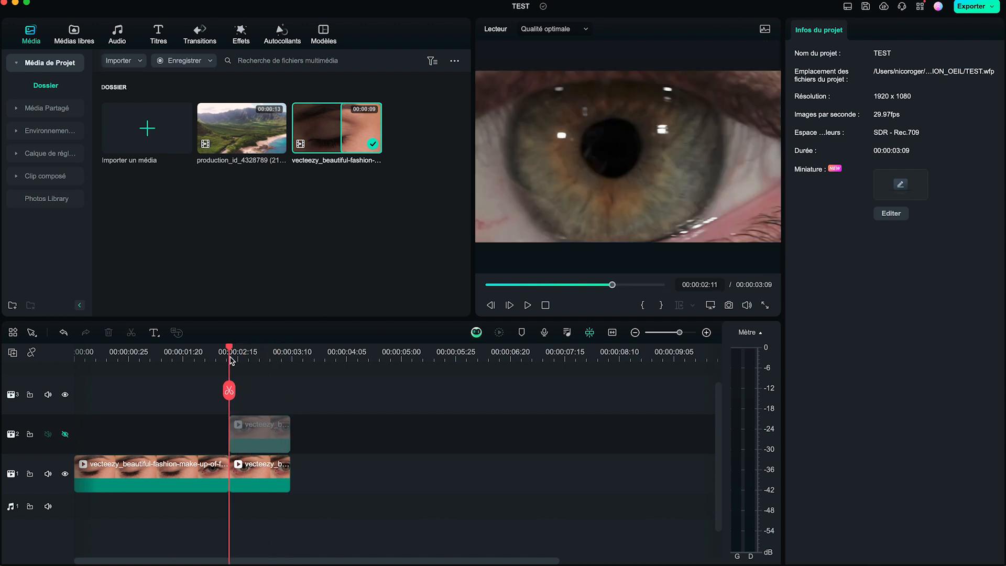
pyautogui.click(68, 433)
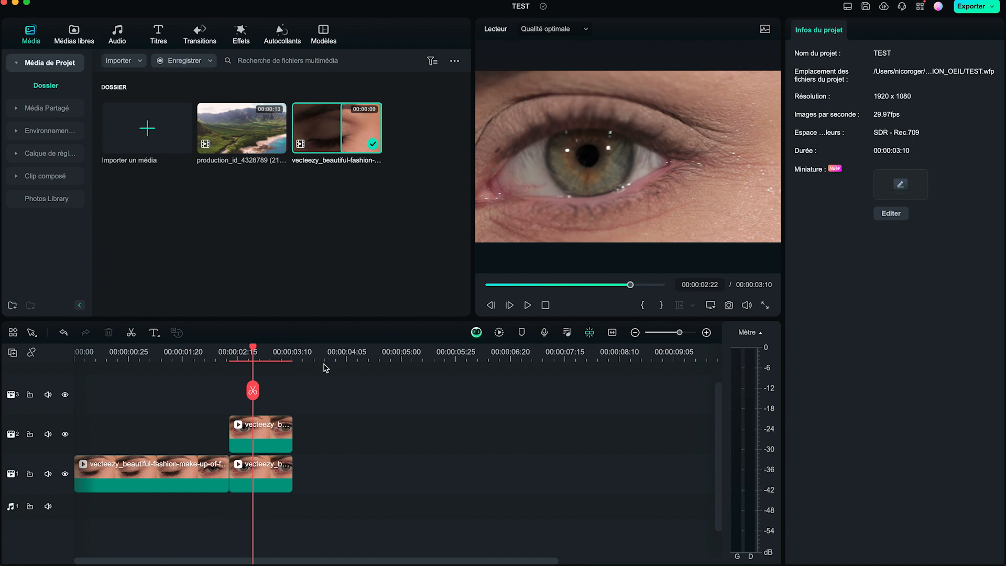
# Add the Basique transition Dissoudre to the end of the zoomed eye clip on track 1 and play the rendered result.
pyautogui.click(269, 481)
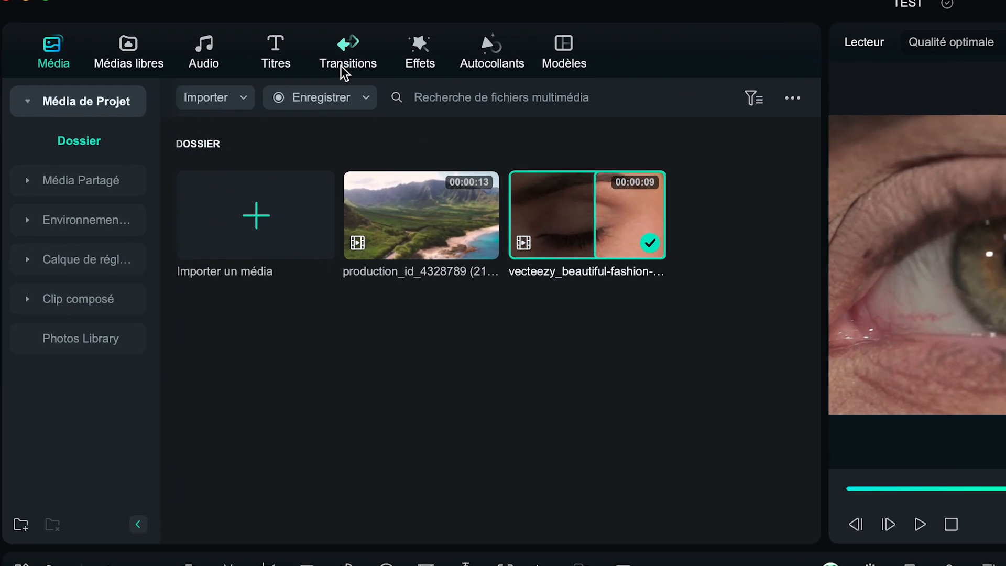
pyautogui.click(209, 44)
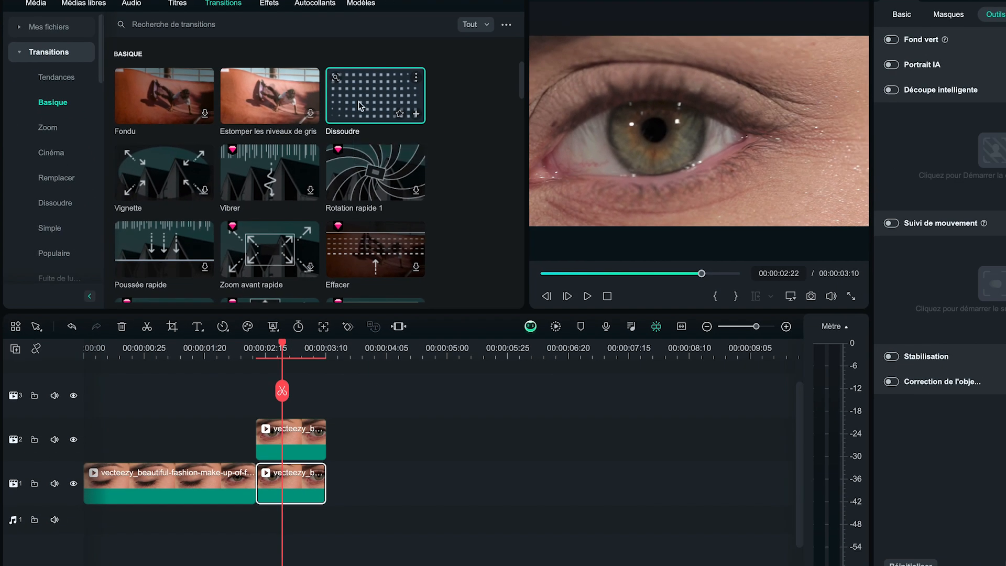
pyautogui.moveTo(358, 101); pyautogui.dragTo(322, 487)
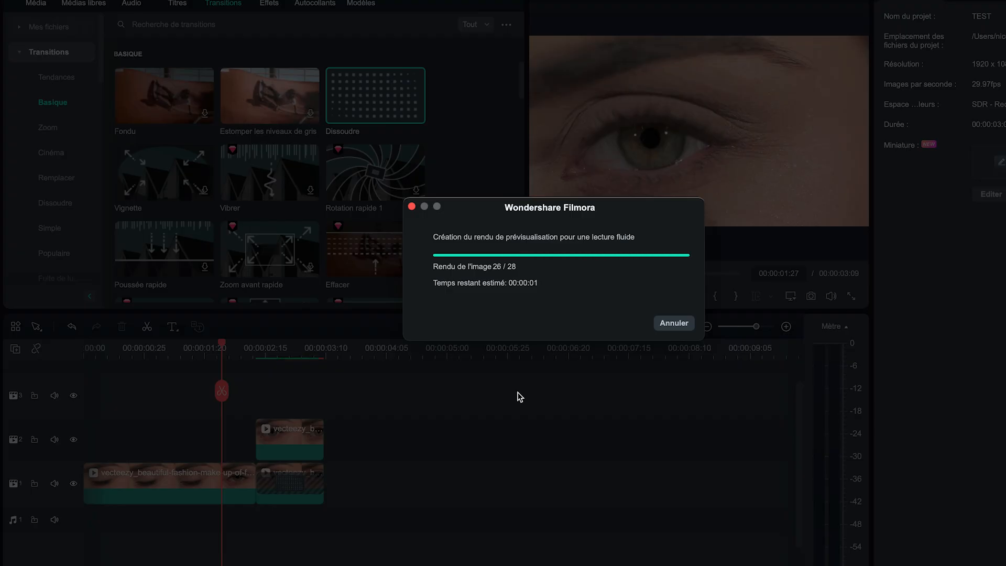
pyautogui.press('space')
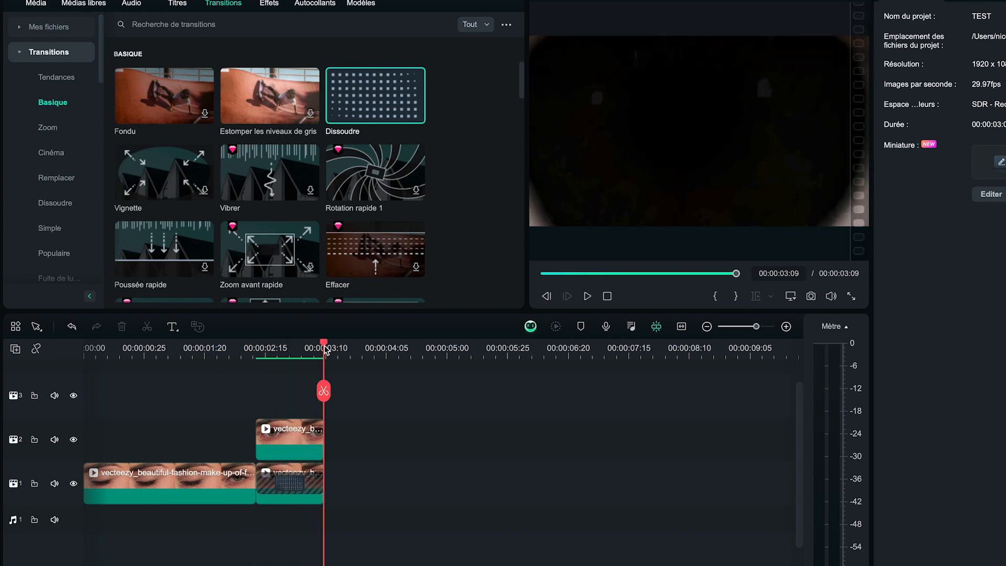
pyautogui.click(275, 350)
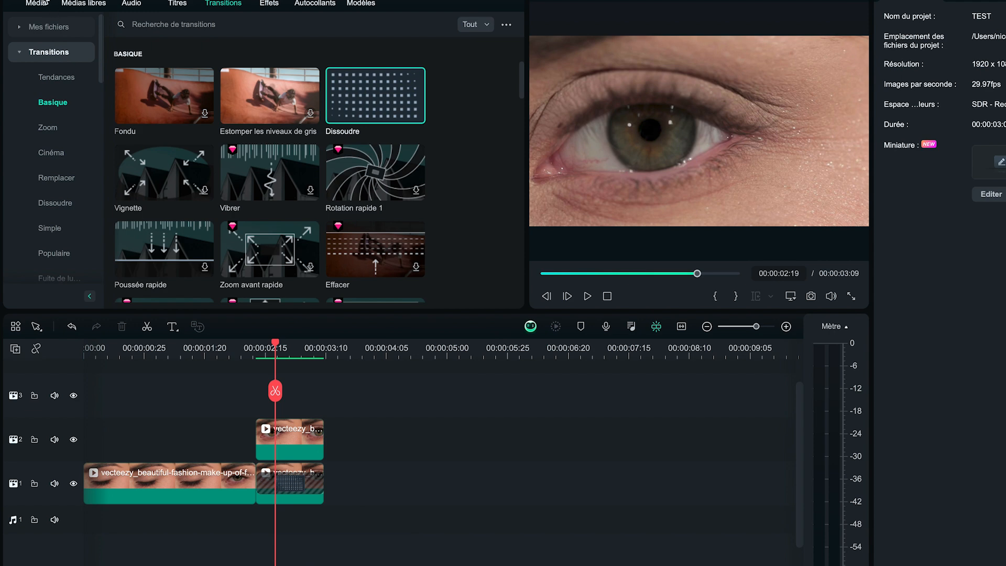
# Move the two stacked zoomed eye clips up one track, onto tracks 2 and 3, keeping their start time.
pyautogui.click(46, 2)
pyautogui.moveTo(361, 386); pyautogui.dragTo(292, 424)
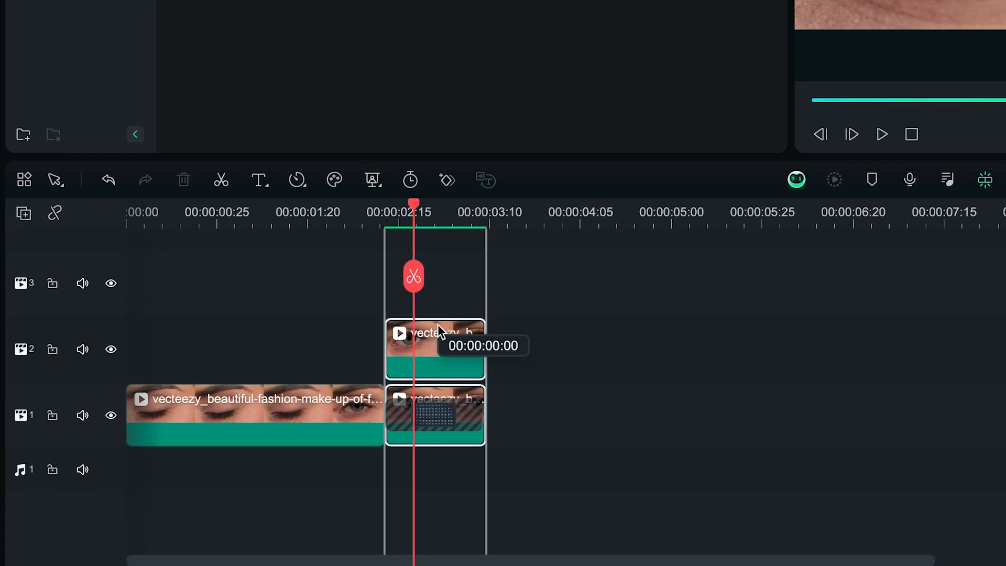
pyautogui.moveTo(438, 325); pyautogui.dragTo(440, 308)
pyautogui.click(533, 290)
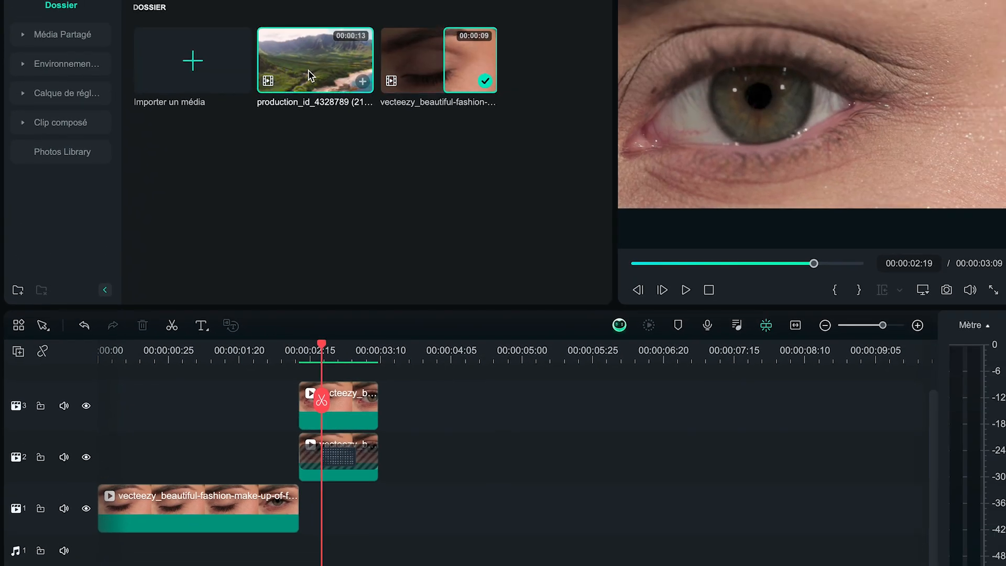
# Place production_id_4328789 on track 1 directly after the first eye clip, trimmed to end at 00:00:06:18, and play the sequence.
pyautogui.moveTo(308, 71); pyautogui.dragTo(303, 505)
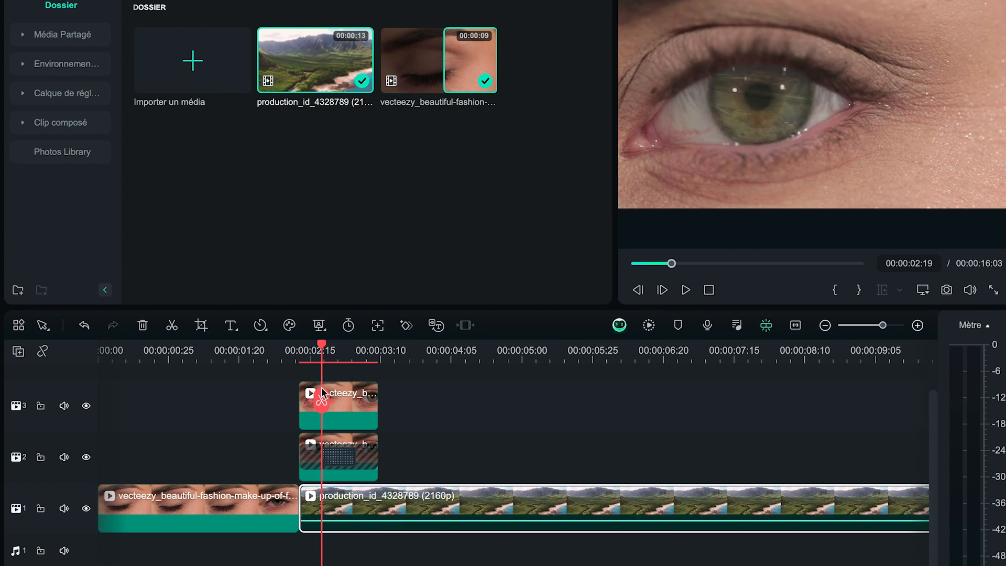
pyautogui.moveTo(322, 345); pyautogui.dragTo(662, 414)
pyautogui.click(658, 400)
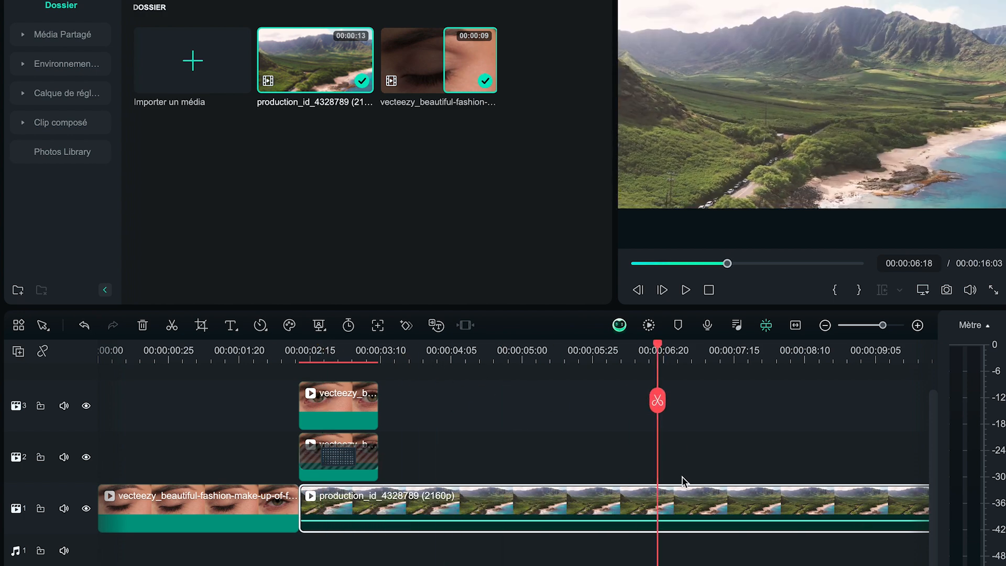
pyautogui.press('Delete')
pyautogui.press('space')
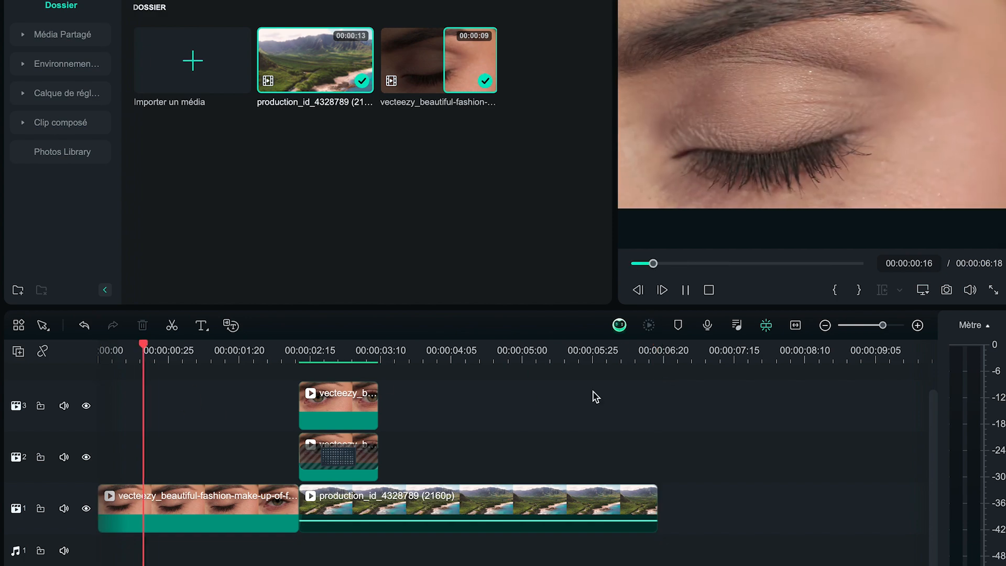